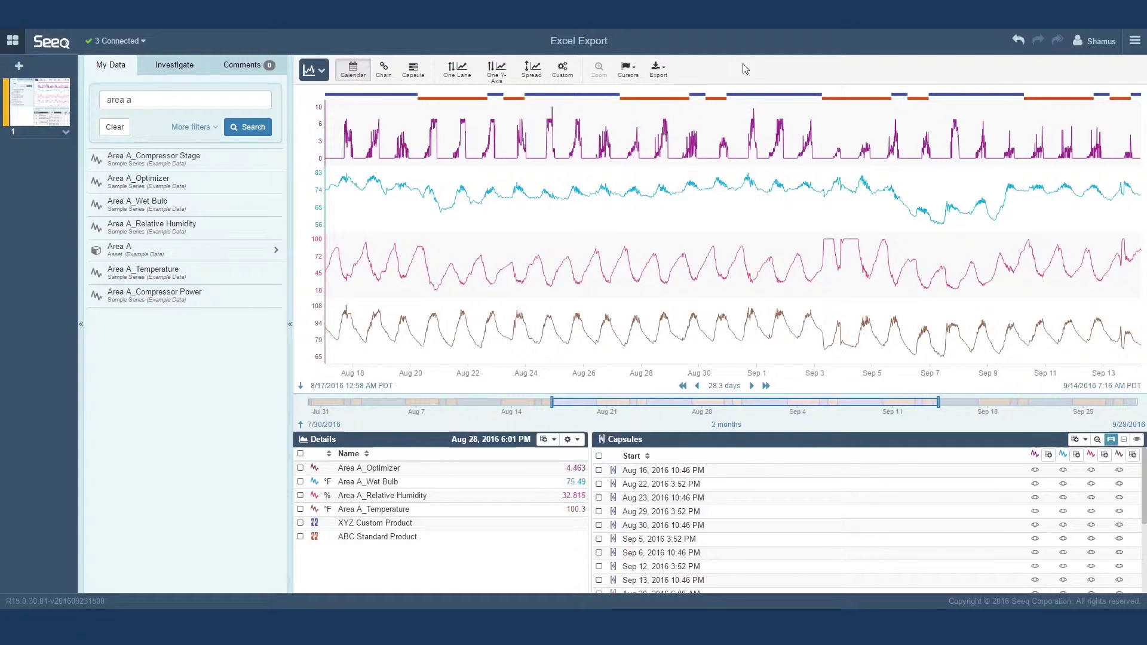
Step: Open Seeq's Export to Excel options from the export formats list
click(658, 67)
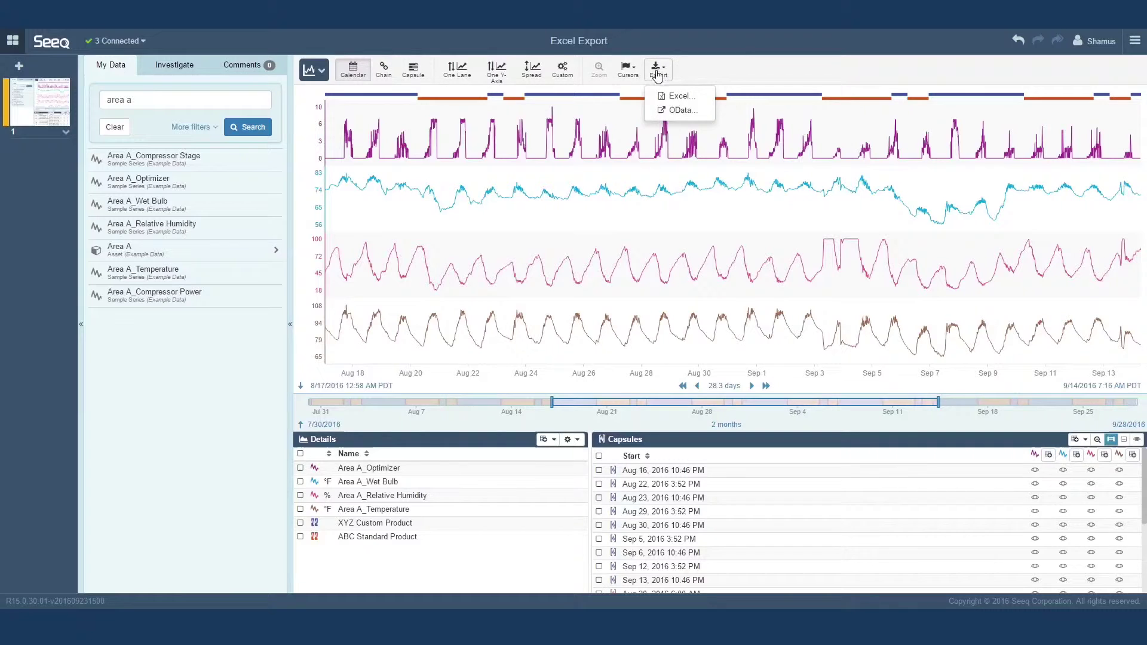
click(678, 96)
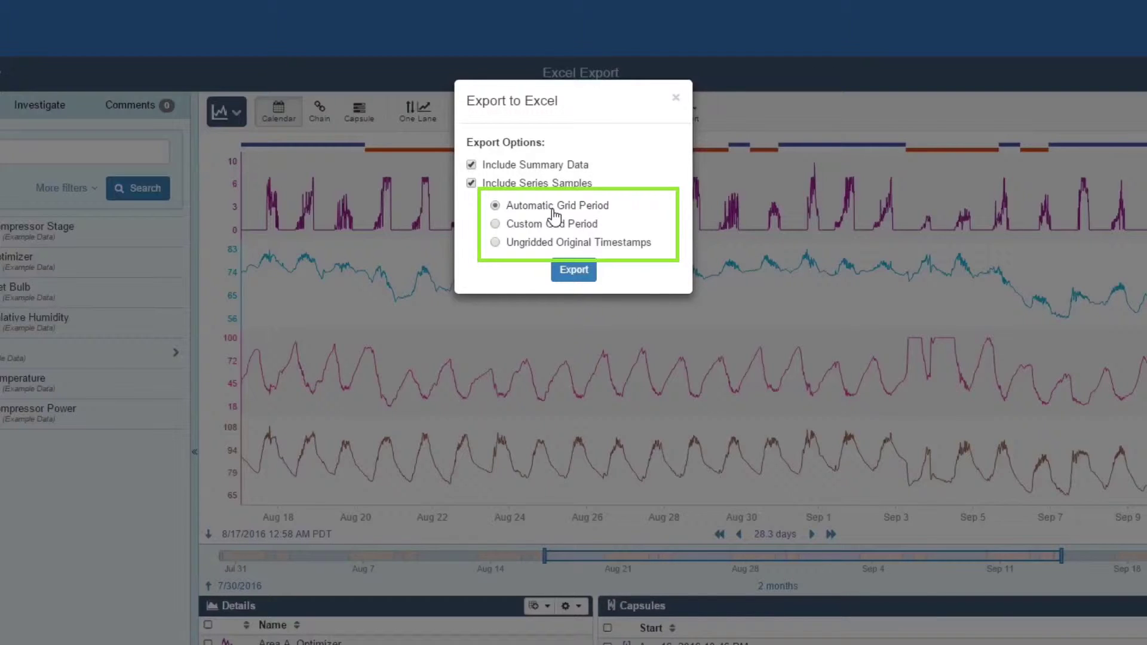
Step: Keep series samples included, set a custom 1 min grid period, and run the Excel export
click(550, 188)
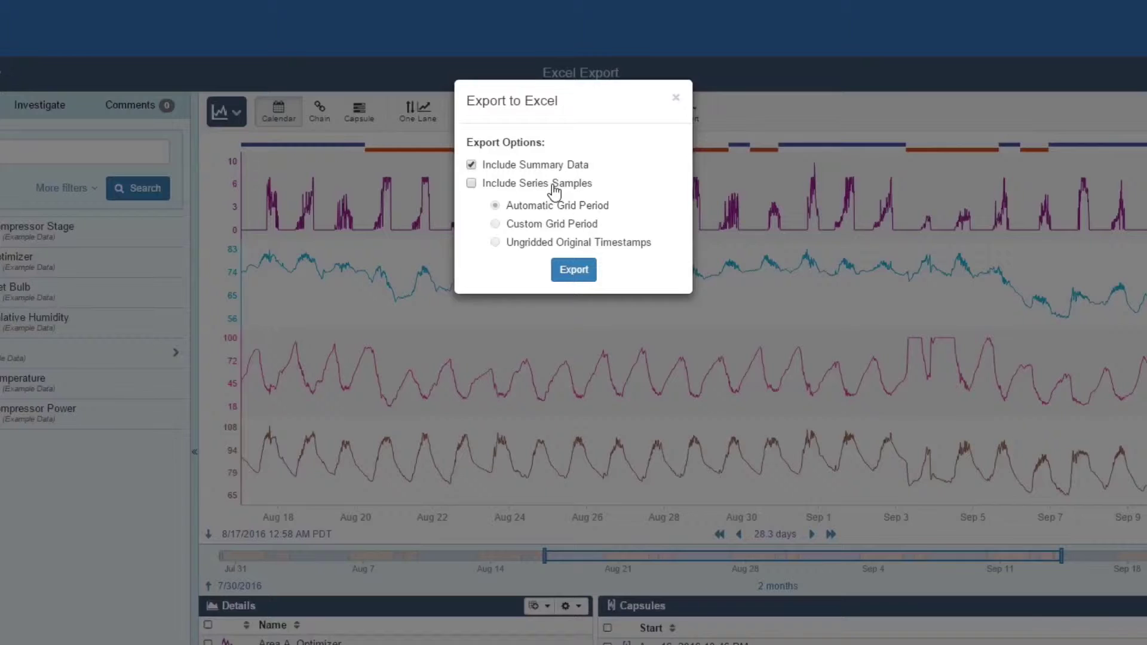
click(554, 188)
click(556, 225)
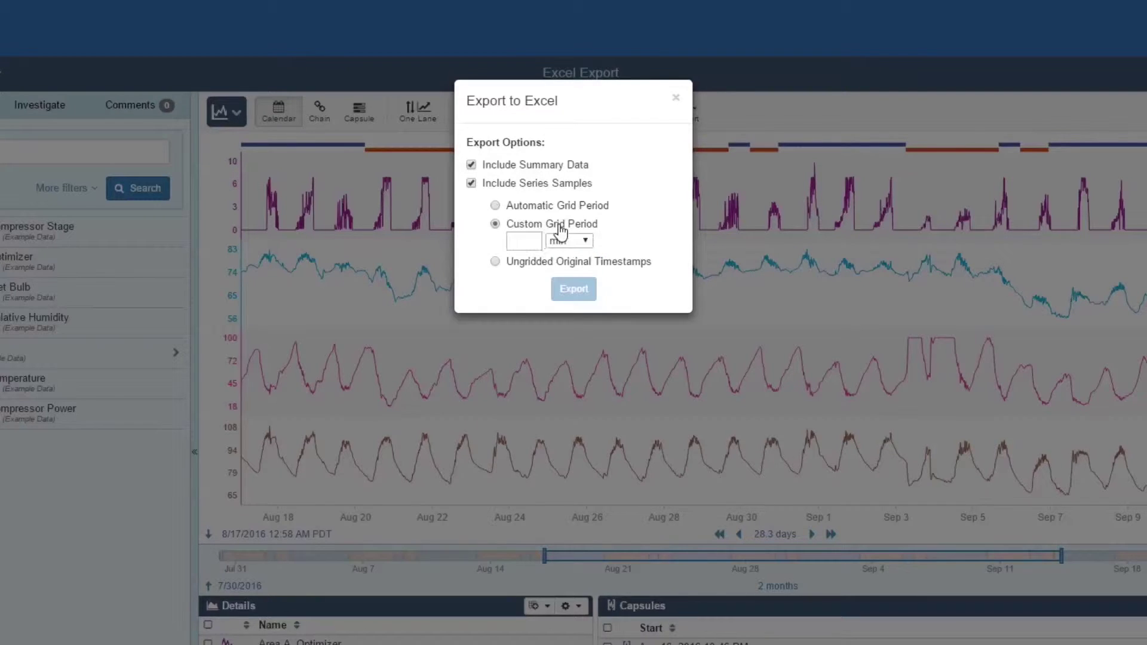
click(525, 242)
text(1)
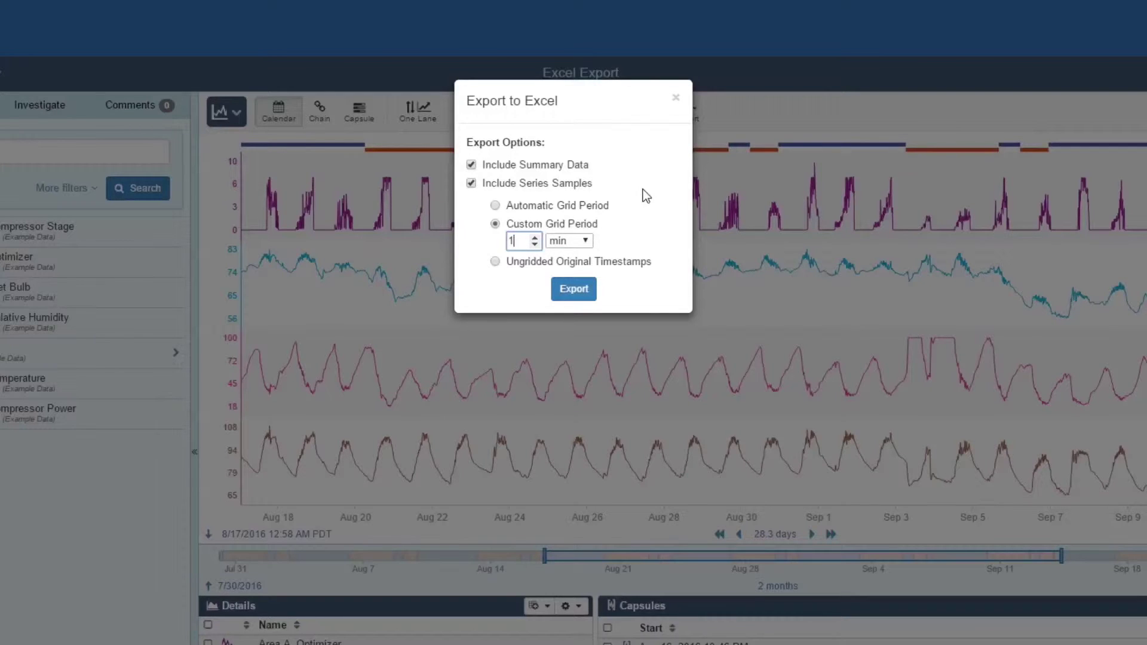
click(481, 238)
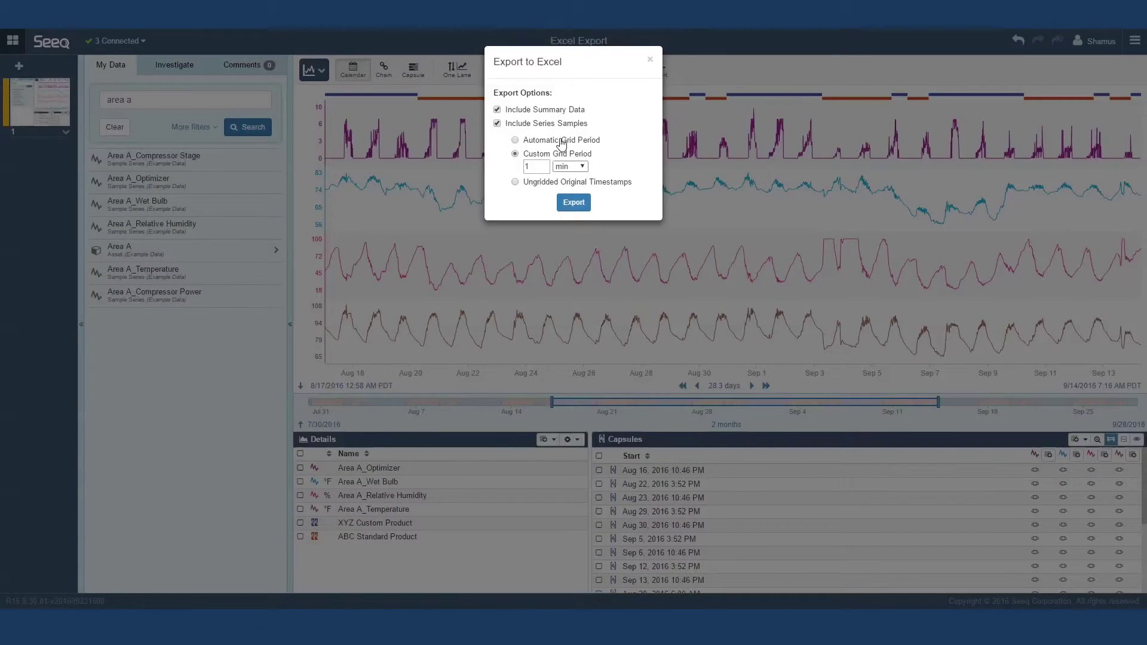
click(575, 203)
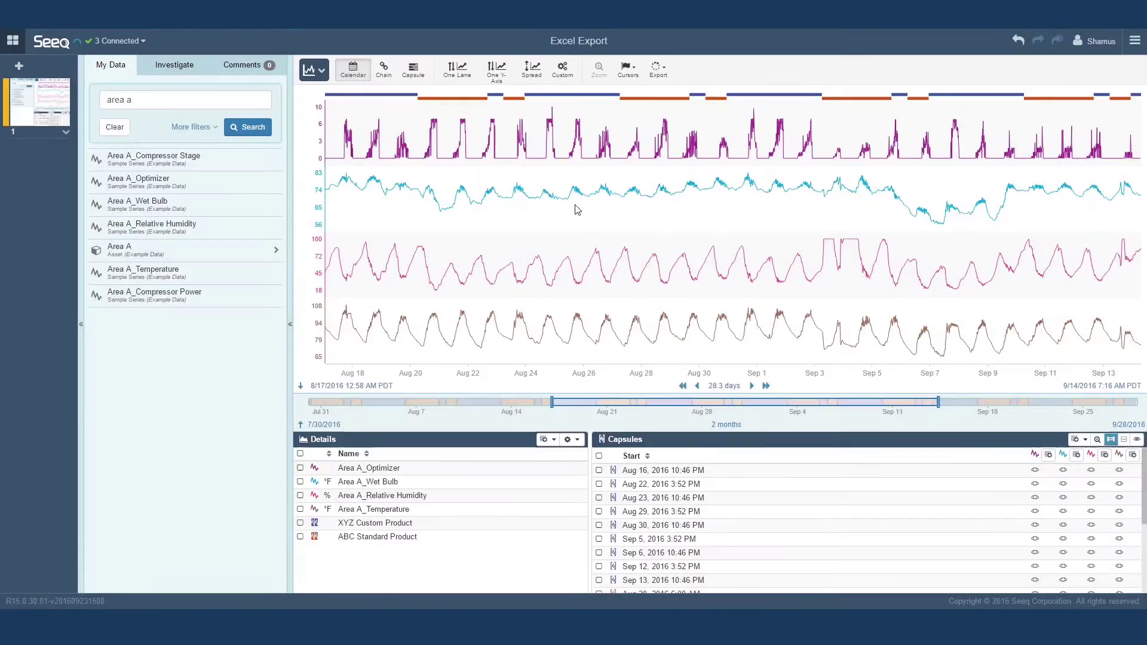
Step: Open the downloaded workbook and review the four series names on the Information sheet
click(67, 596)
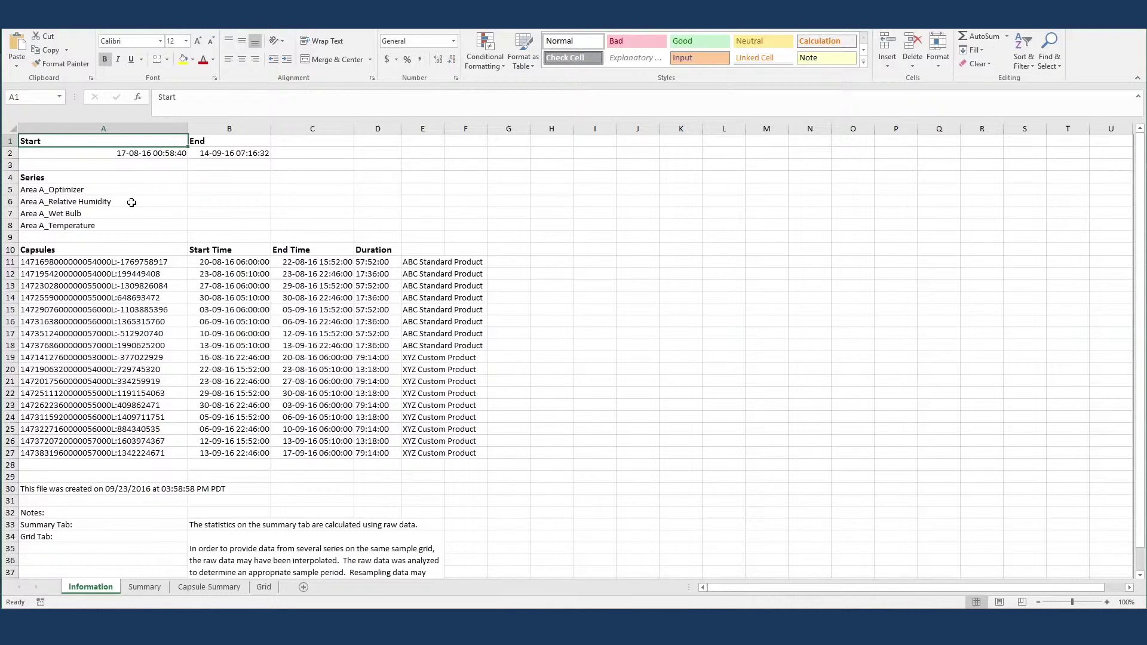
drag(71, 191, 150, 226)
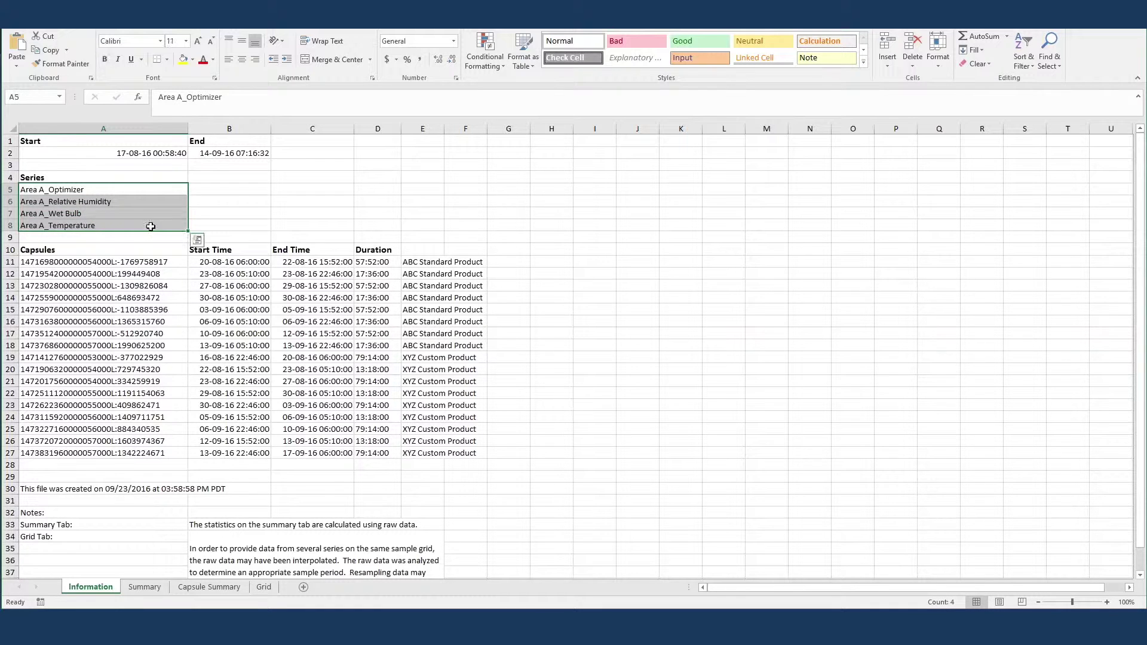
click(225, 192)
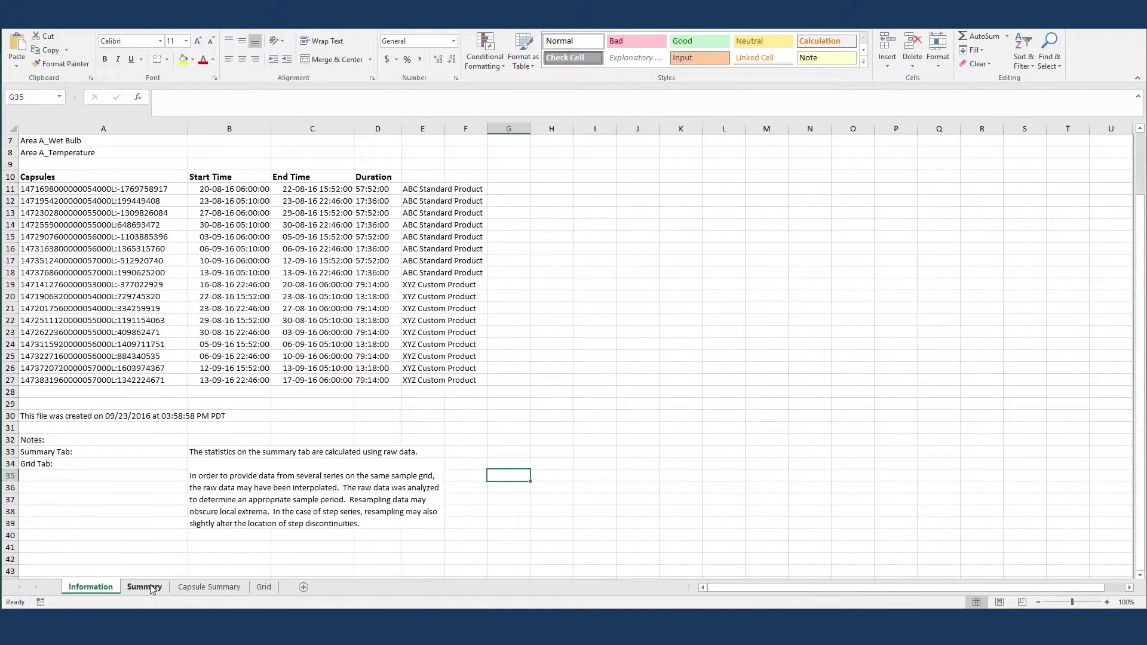
Step: On the Summary sheet, auto-fit column A and review the Sample Count and Avg–Max statistics
click(145, 587)
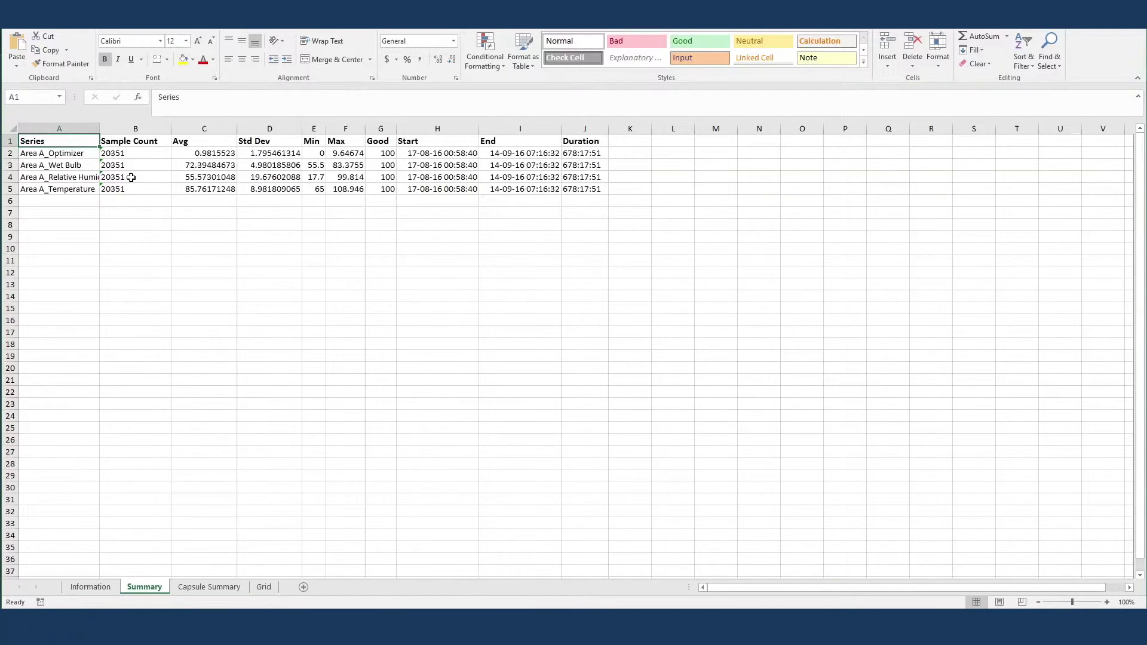
double_click(100, 121)
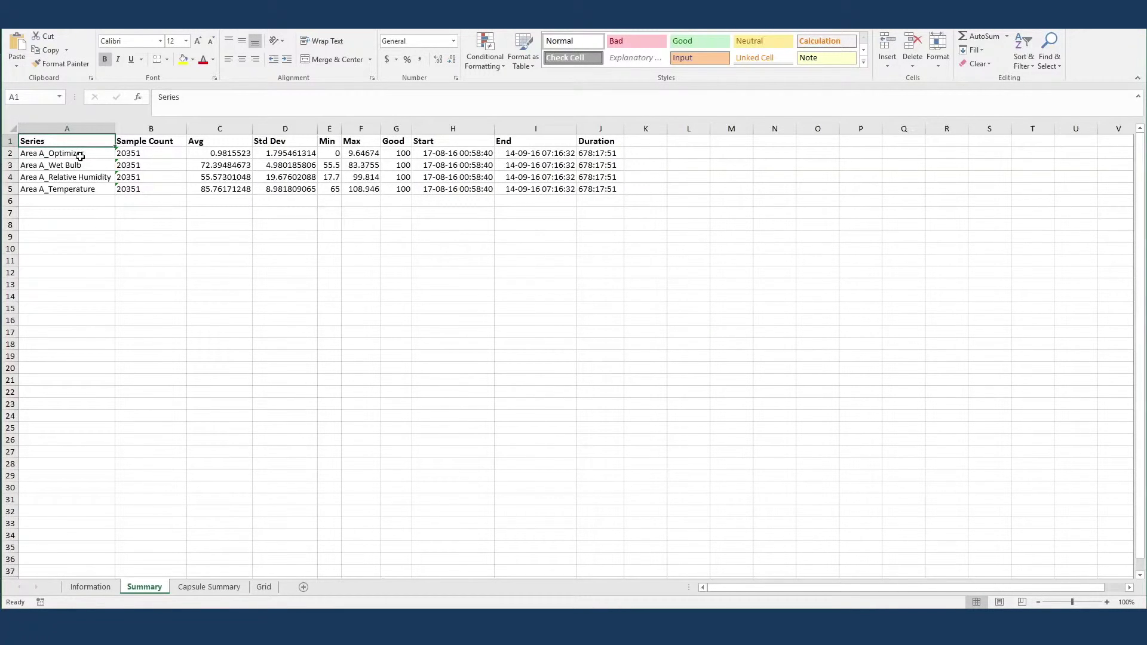
drag(133, 155, 174, 189)
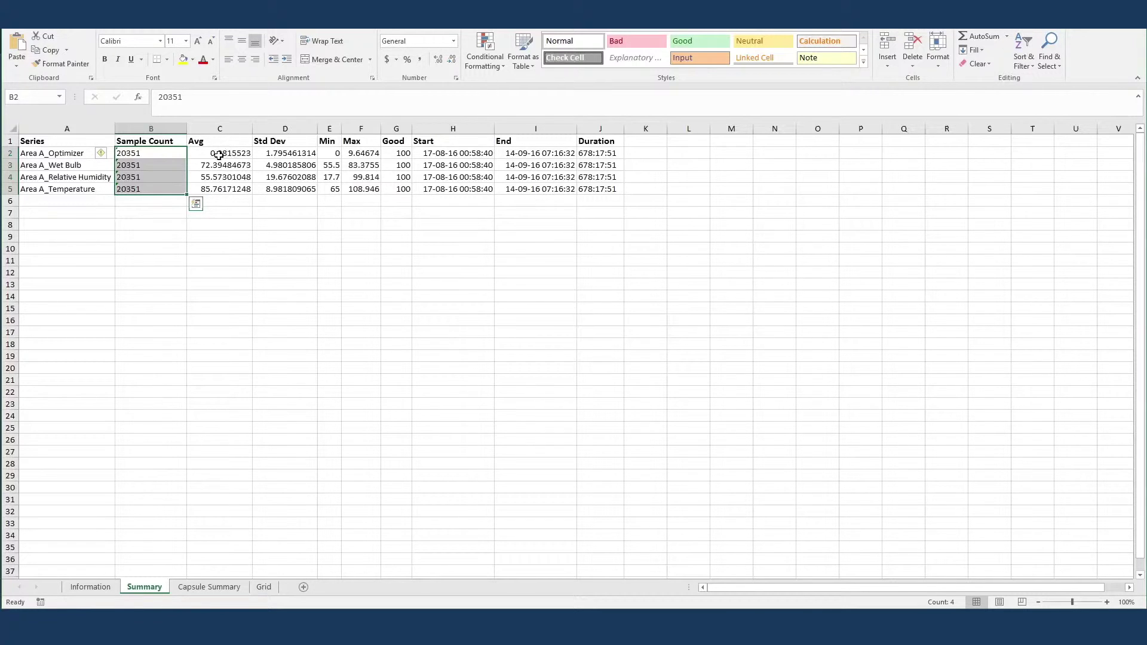
drag(222, 156, 366, 189)
click(453, 273)
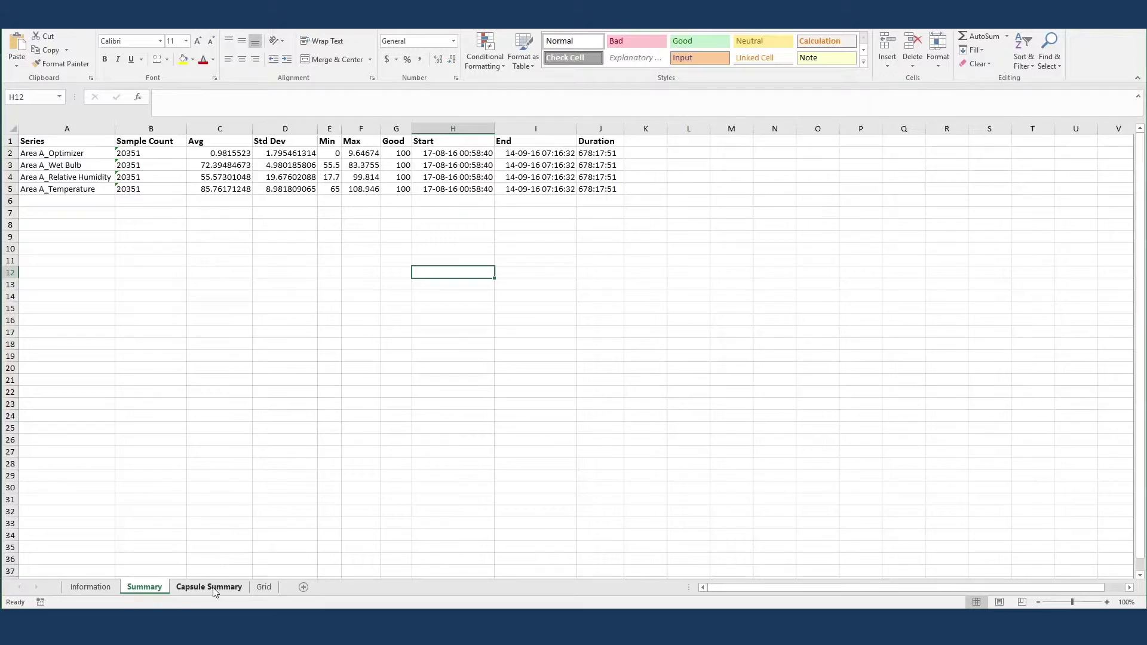
Step: Select the whole Capsule Summary table and start a PivotTable from it
click(211, 589)
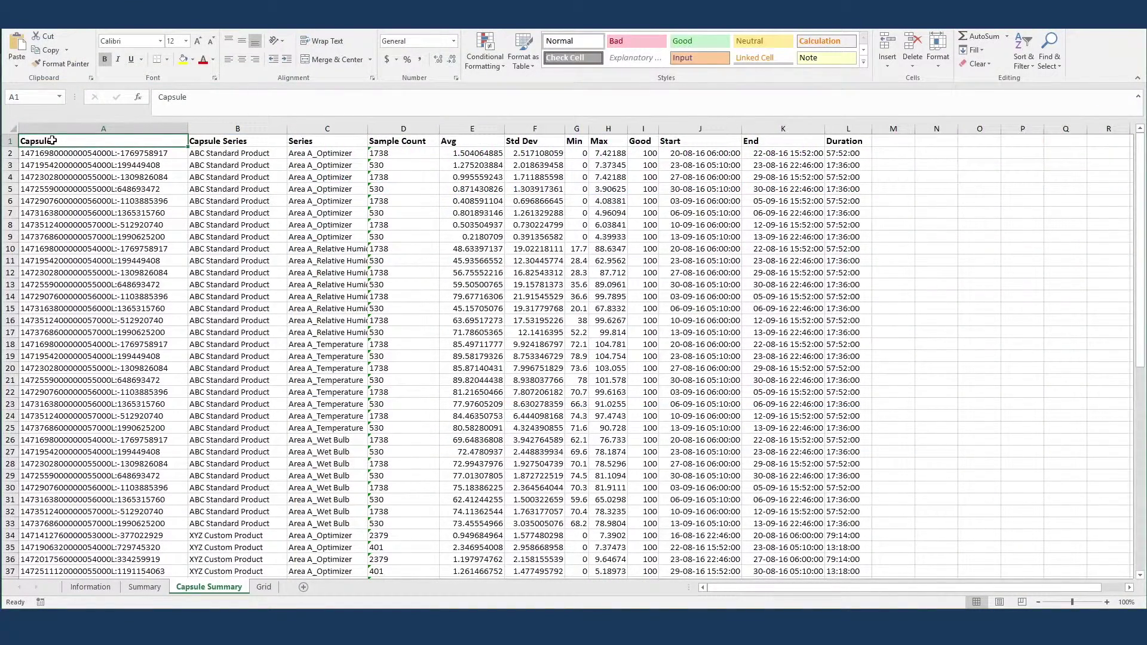
key(ctrl+shift+Right)
key(ctrl+shift+Down)
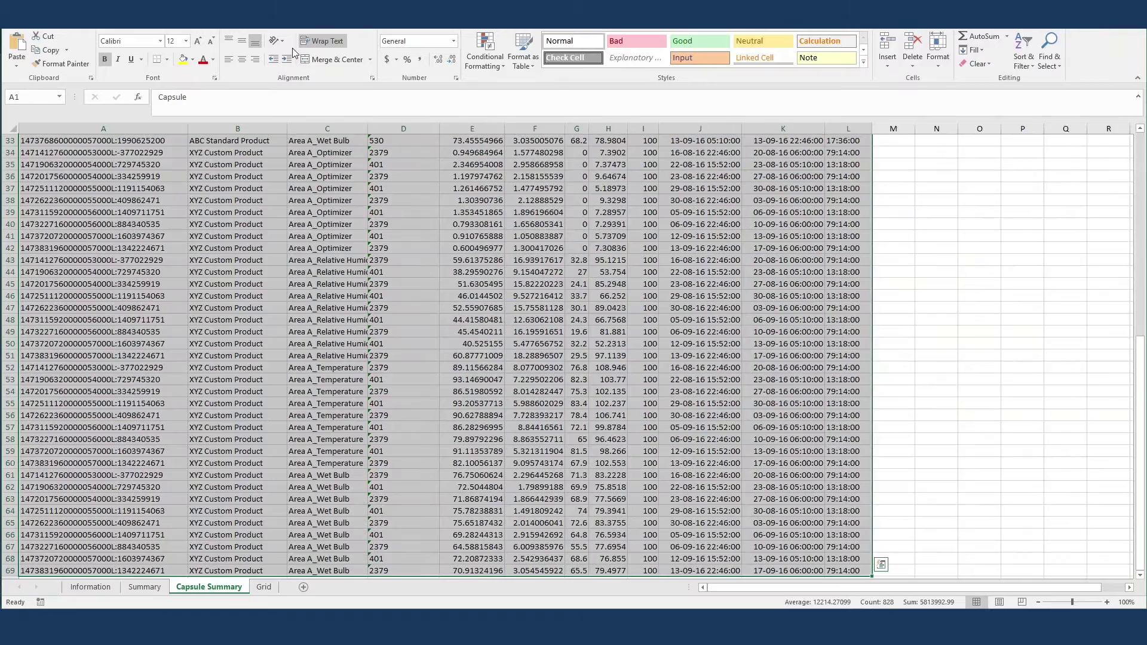
click(267, 26)
click(22, 48)
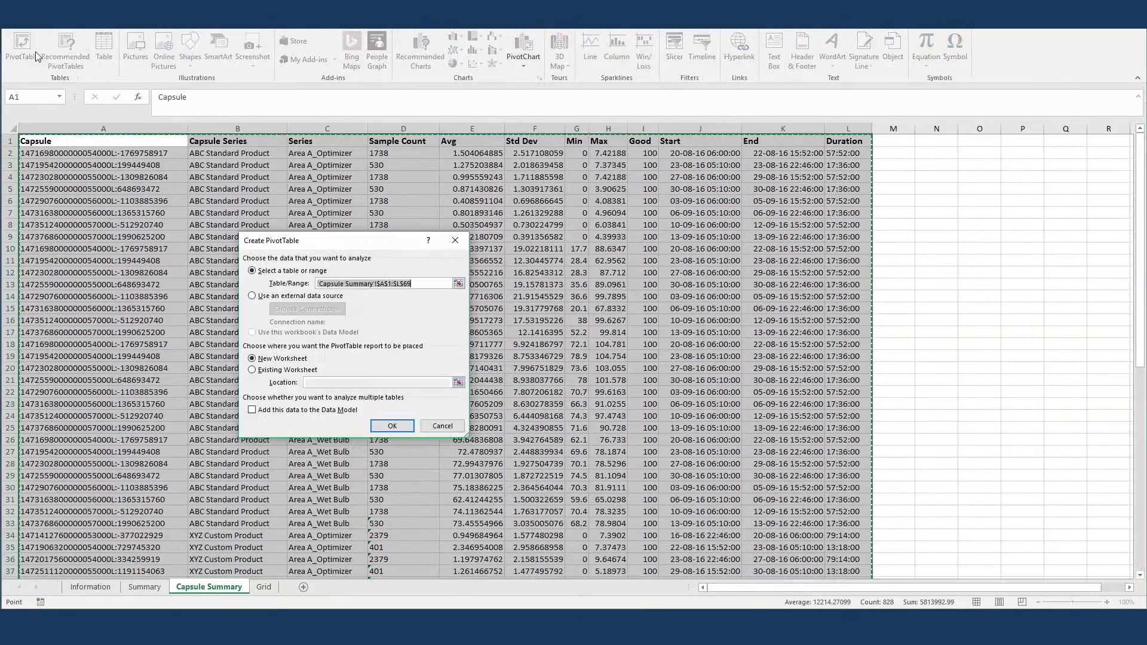
Step: Build the pivot on a new sheet: Capsule Series and Start rows, Series columns, Sum of Avg
click(389, 427)
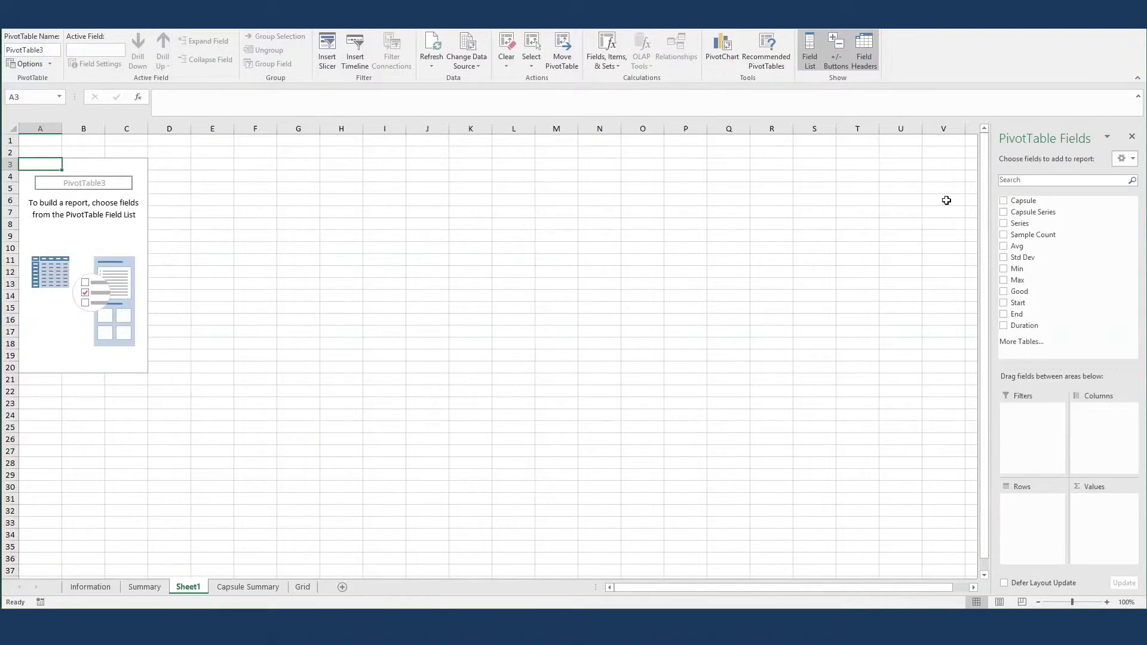
drag(1033, 212, 1022, 505)
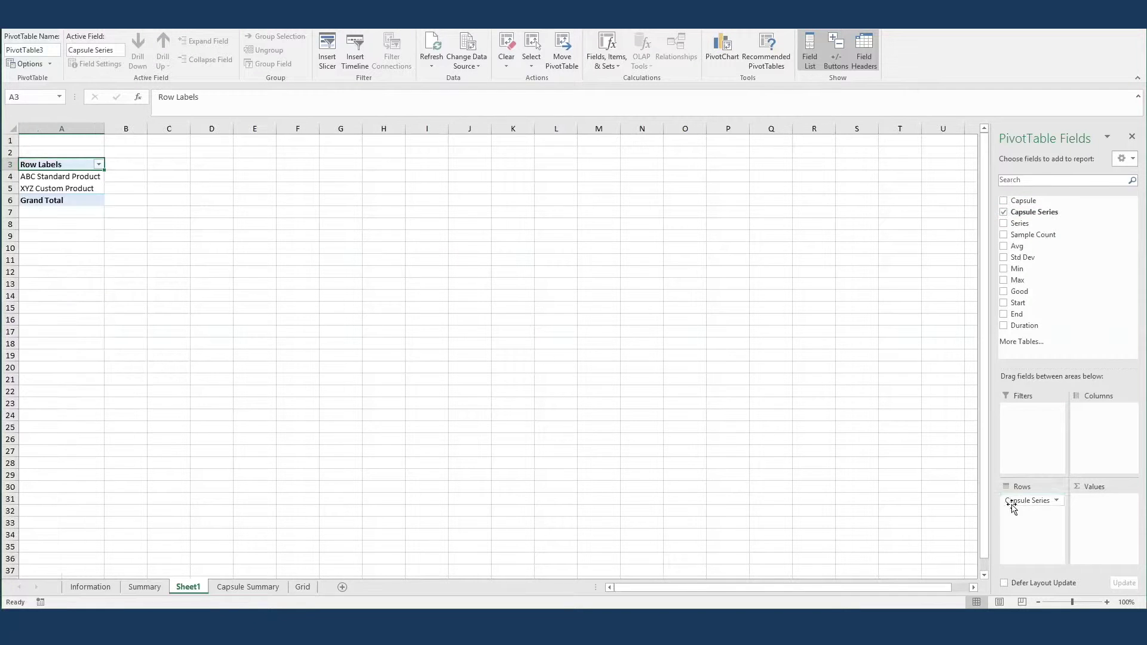
drag(1034, 303, 1034, 526)
click(32, 189)
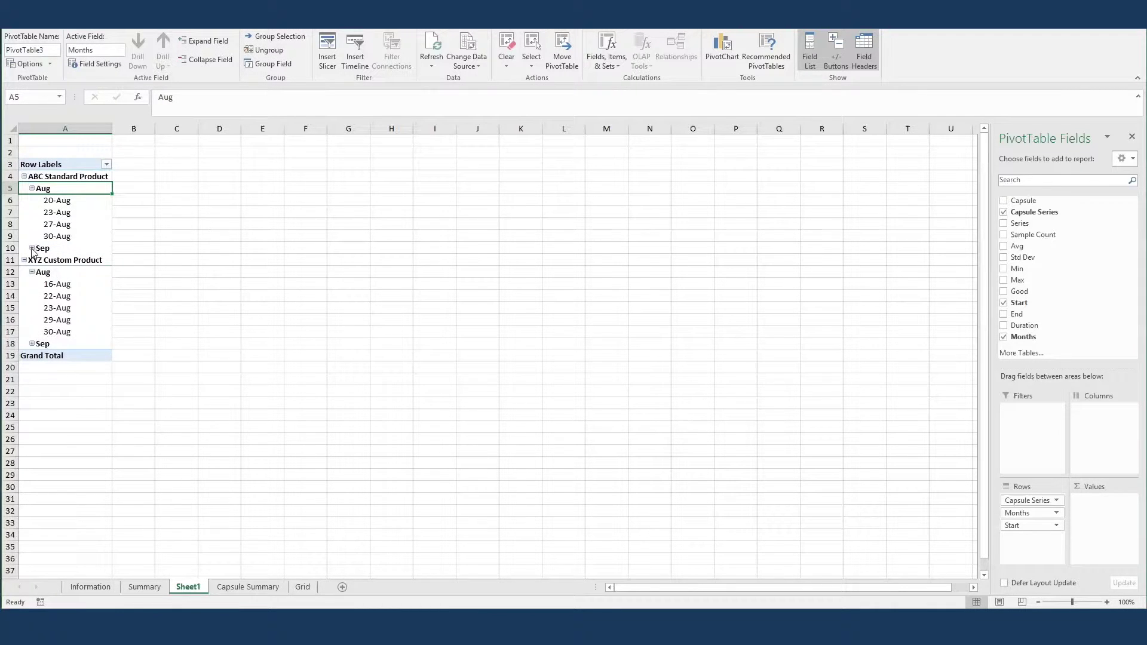
click(32, 249)
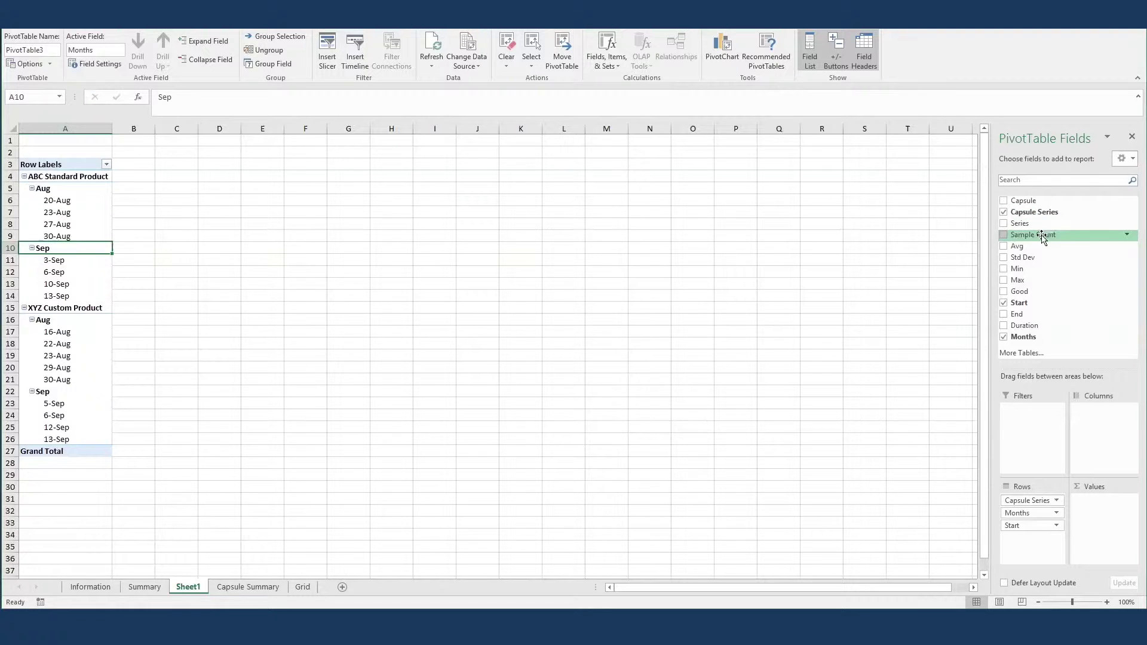
drag(1040, 236, 1102, 445)
drag(1050, 245, 1105, 502)
Step: Turn off grand totals for both rows and columns in PivotTable Options
right_click(462, 176)
click(496, 365)
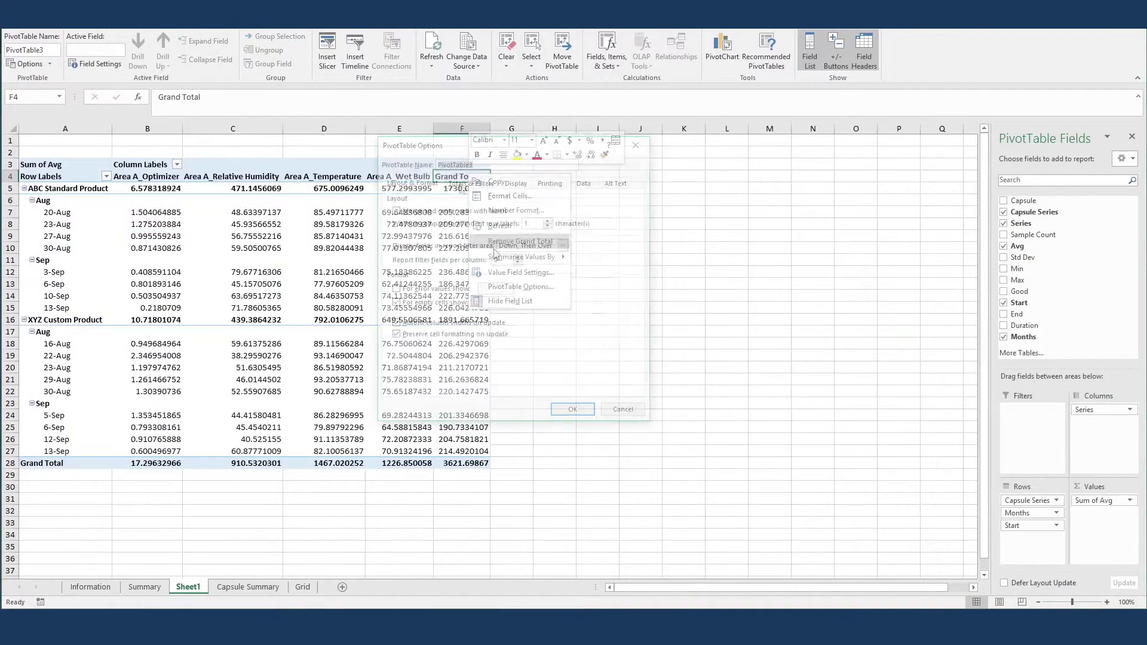
click(471, 183)
click(396, 211)
click(396, 222)
click(582, 411)
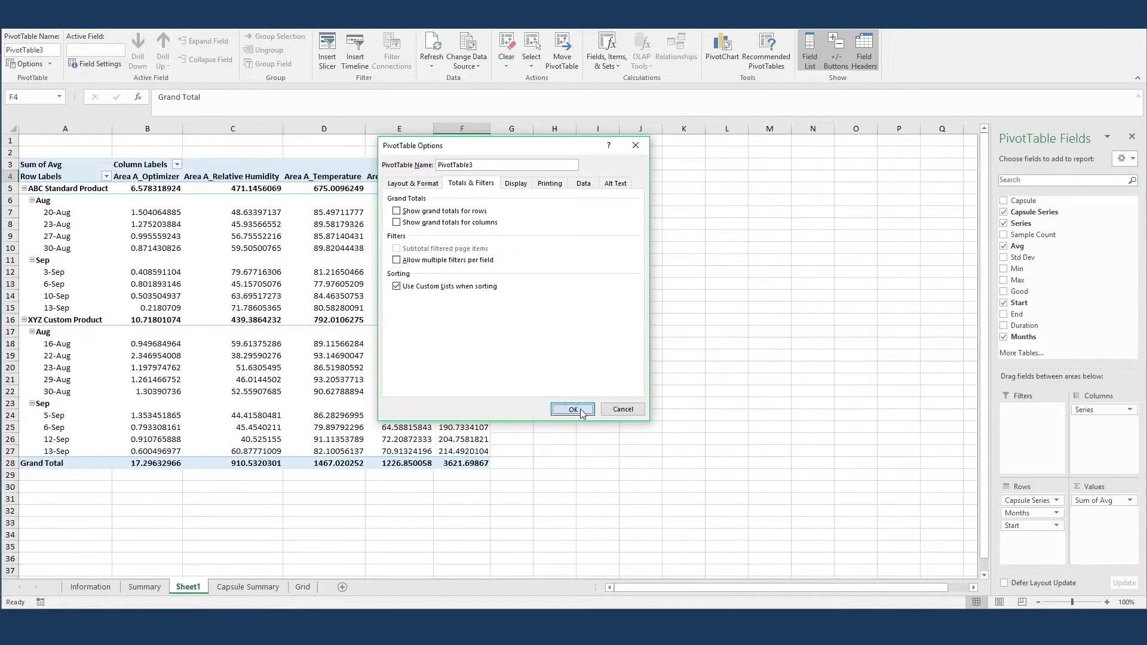
Step: Insert a PivotChart and filter its Series down to only Area A_Optimizer
key(alt+F1)
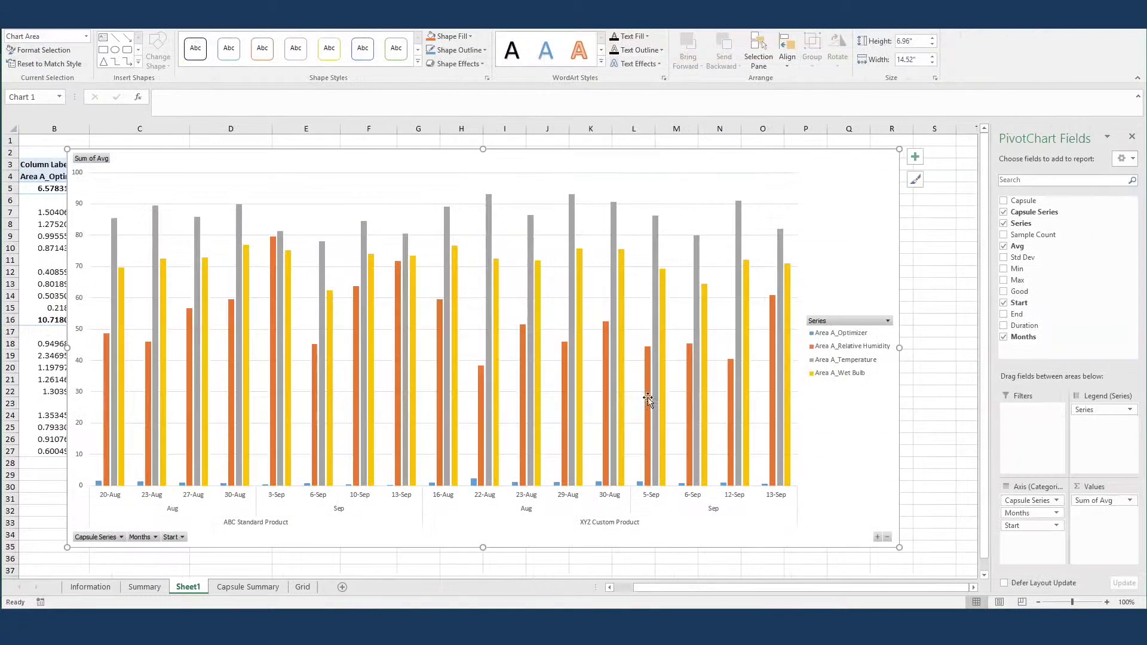
click(887, 321)
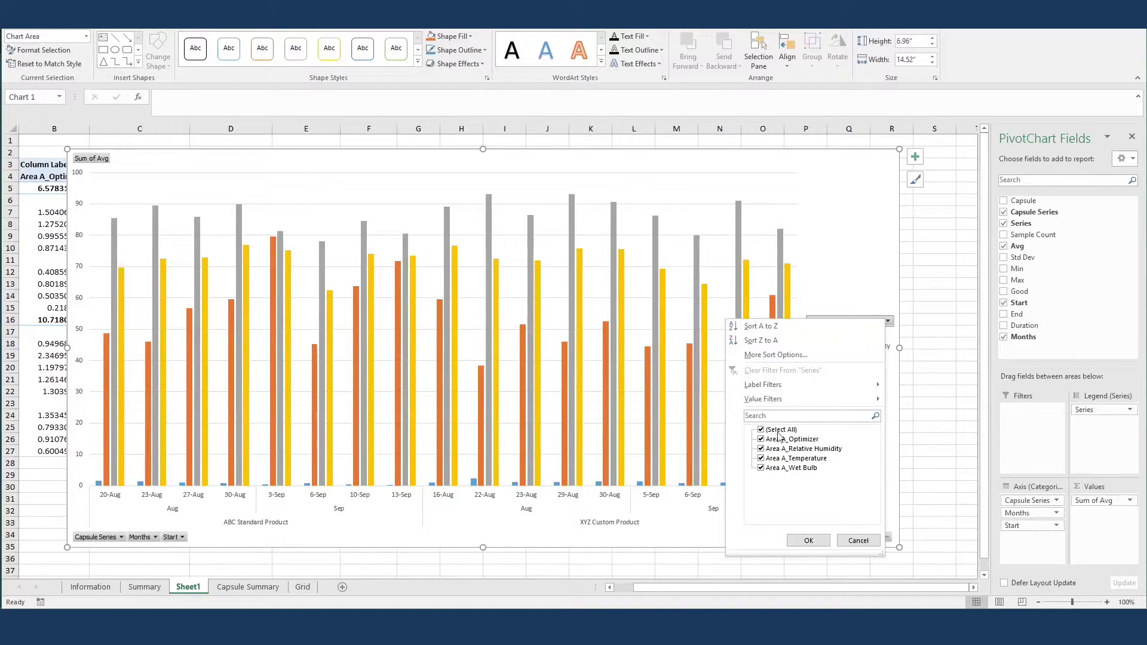
click(794, 468)
click(761, 459)
click(762, 449)
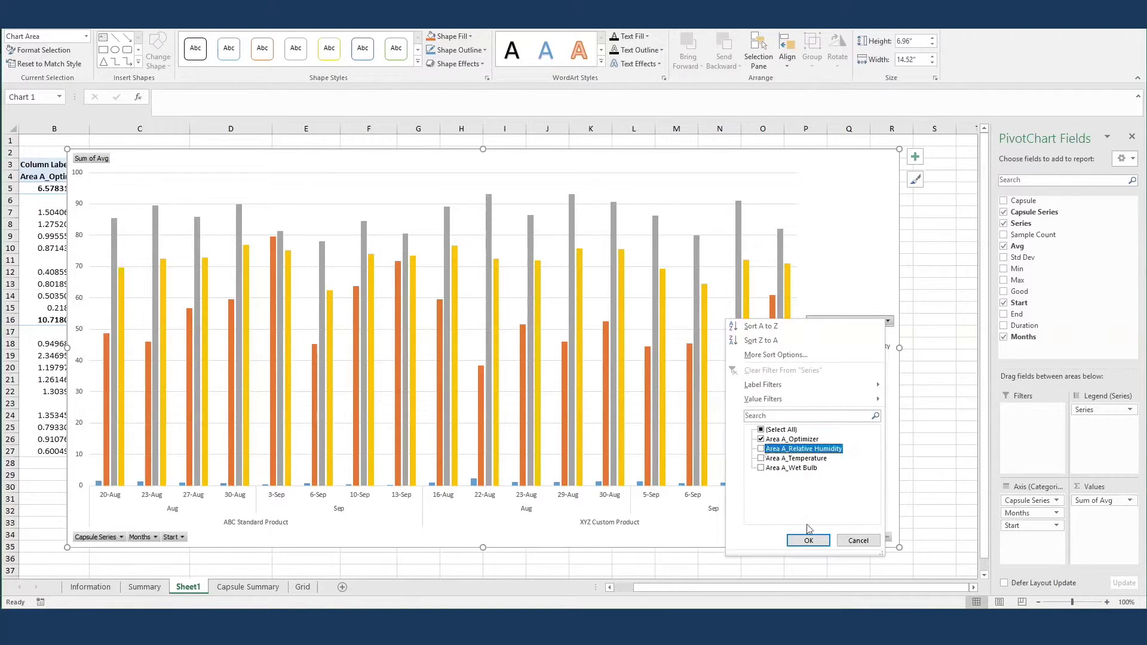
click(808, 541)
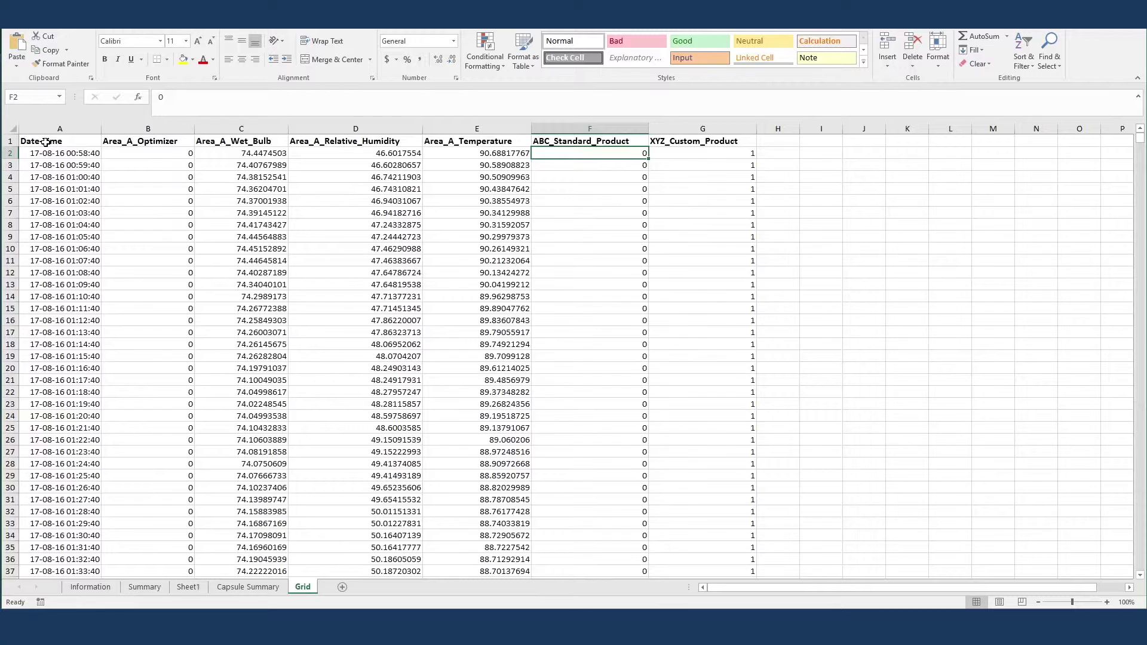
Step: Chart all Grid data as a Scatter with Straight Lines, enlarged and placed over the columns
click(45, 142)
key(ctrl+a)
key(alt+n)
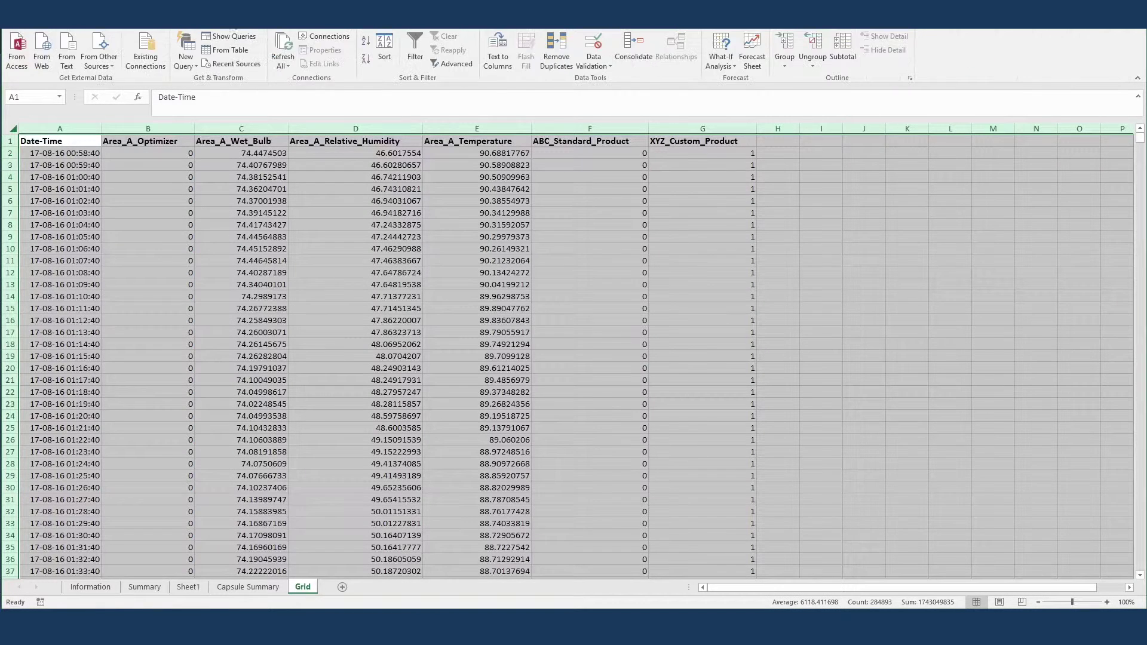
click(476, 63)
click(553, 105)
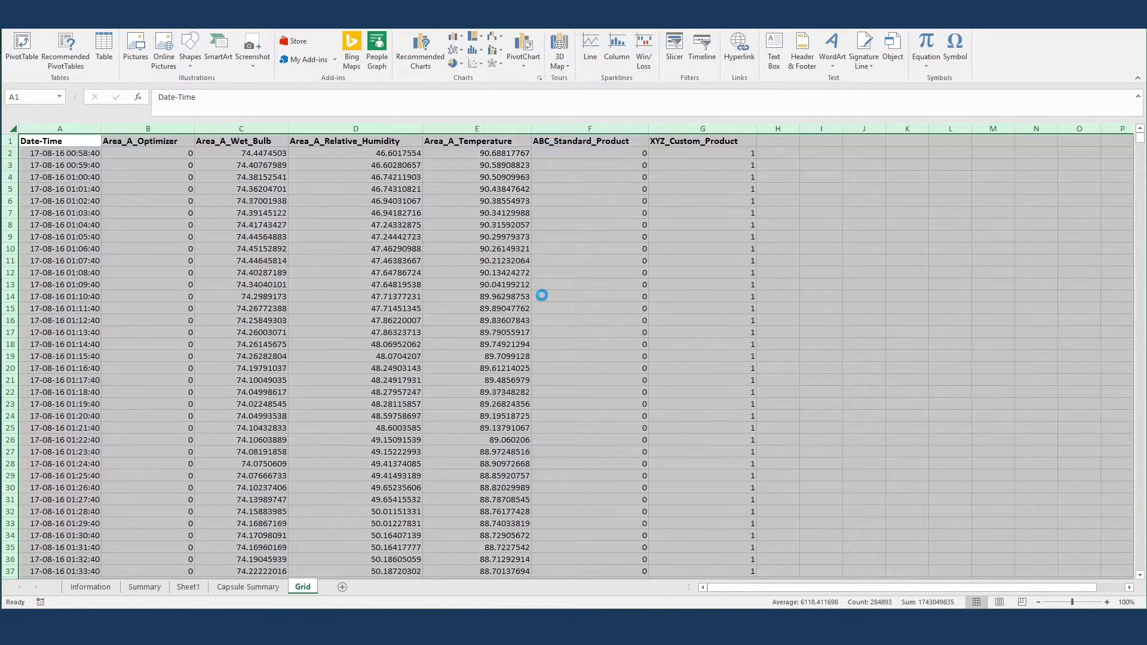
drag(607, 293, 403, 203)
drag(517, 355, 965, 525)
drag(544, 193, 514, 176)
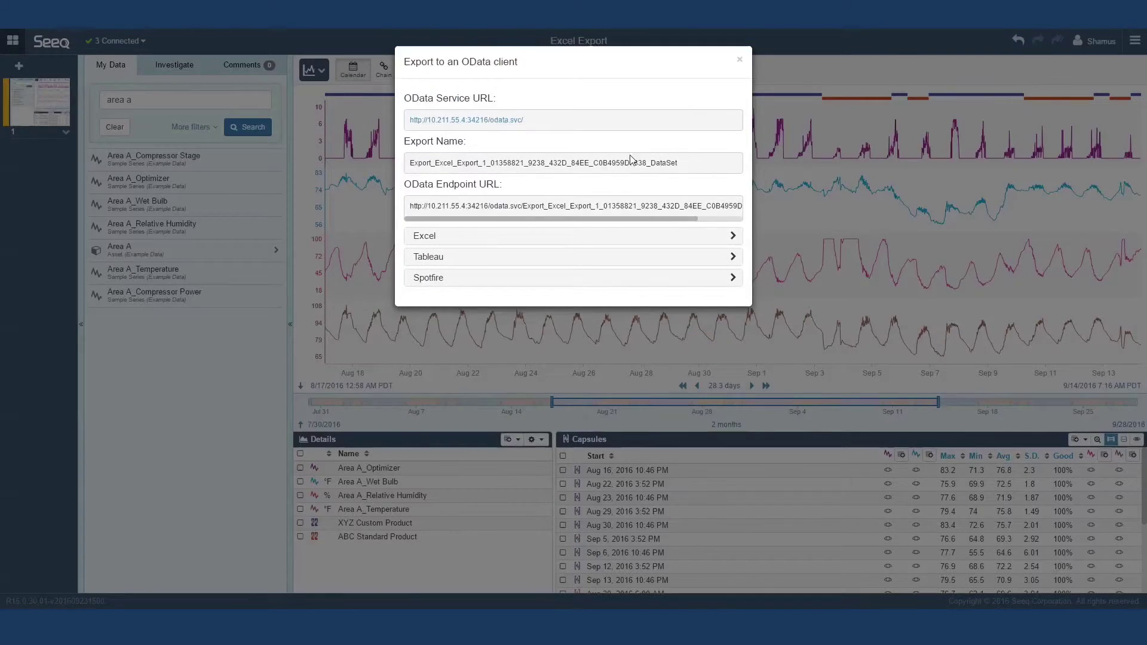
Step: Select the OData Endpoint URL and expand the Tableau and Excel import instructions
click(509, 206)
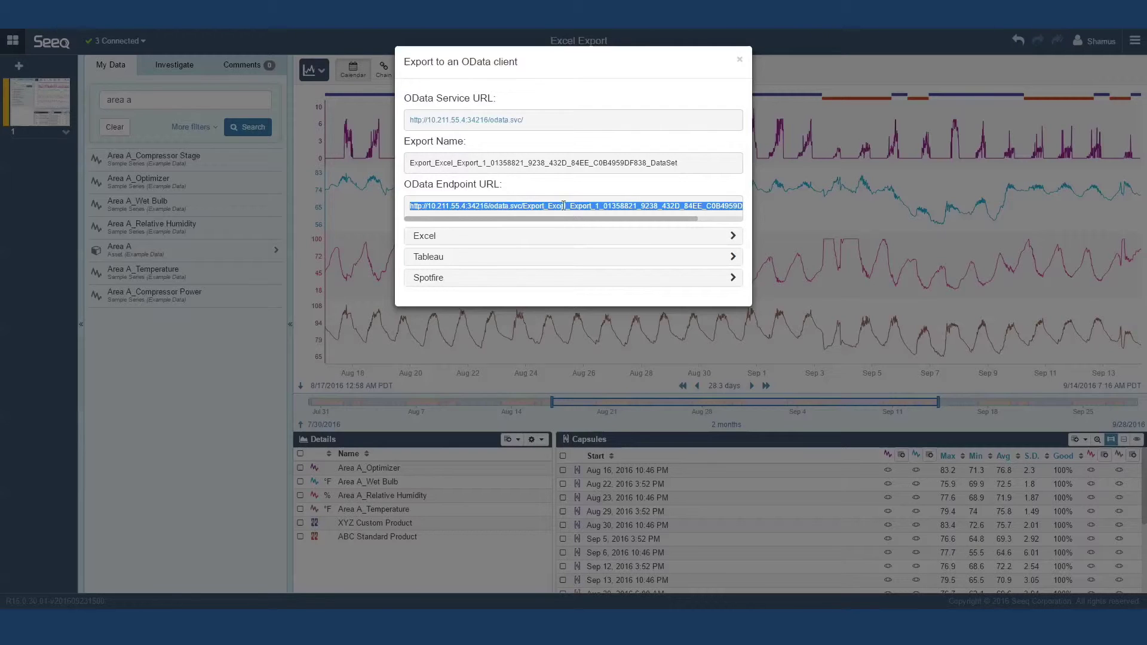
click(437, 261)
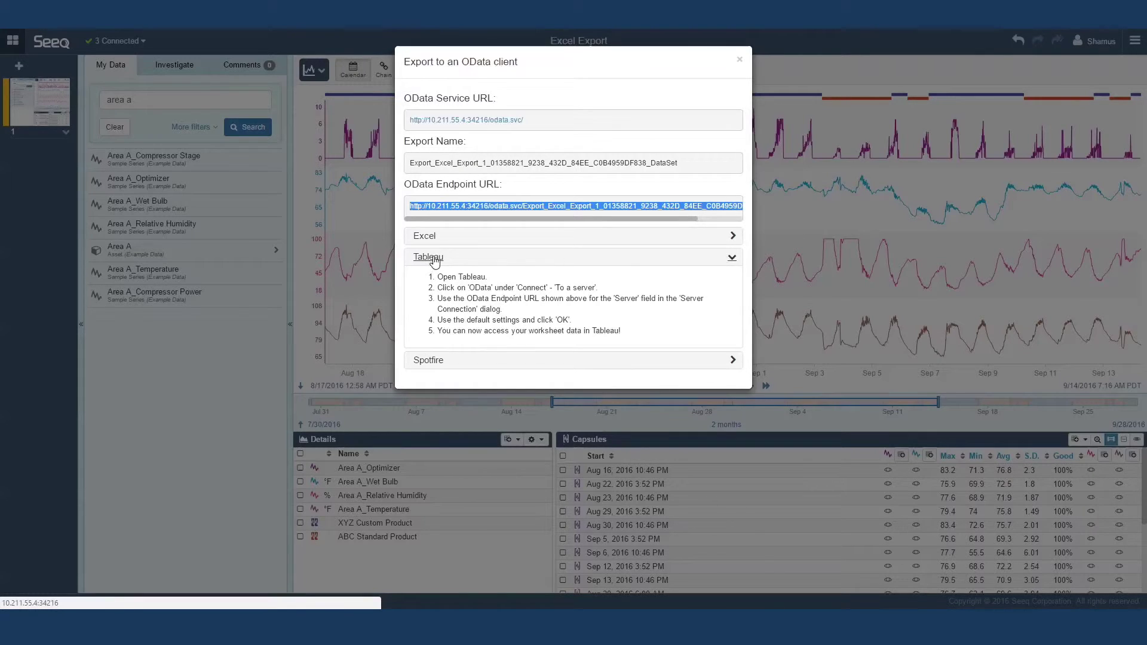
click(427, 238)
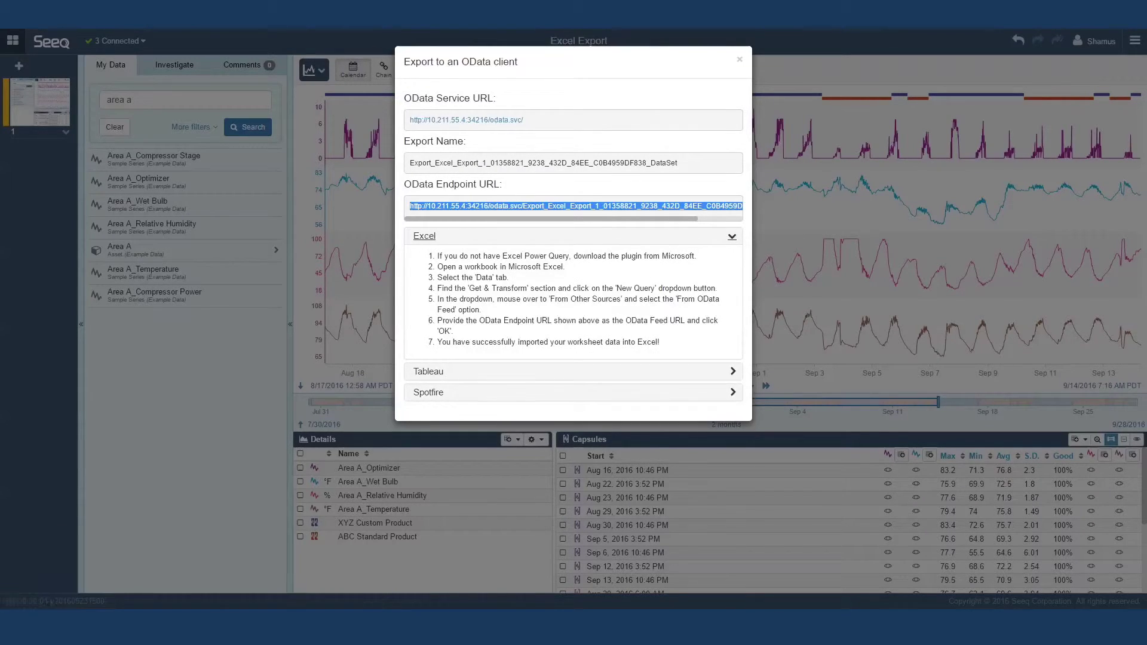
mouse_move(193, 627)
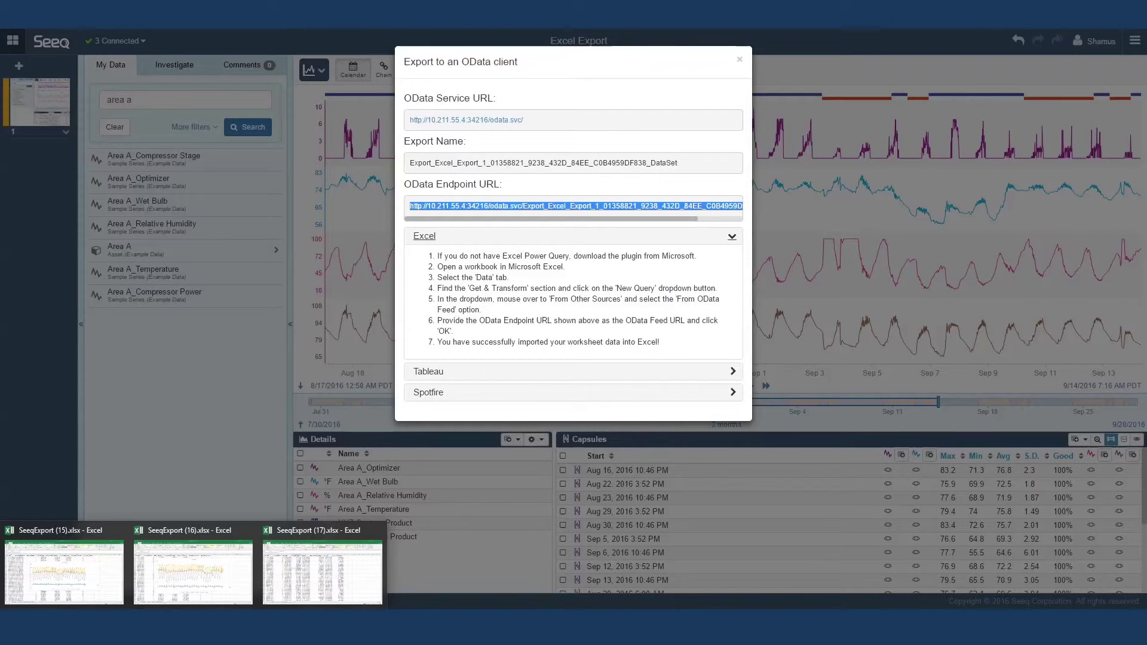